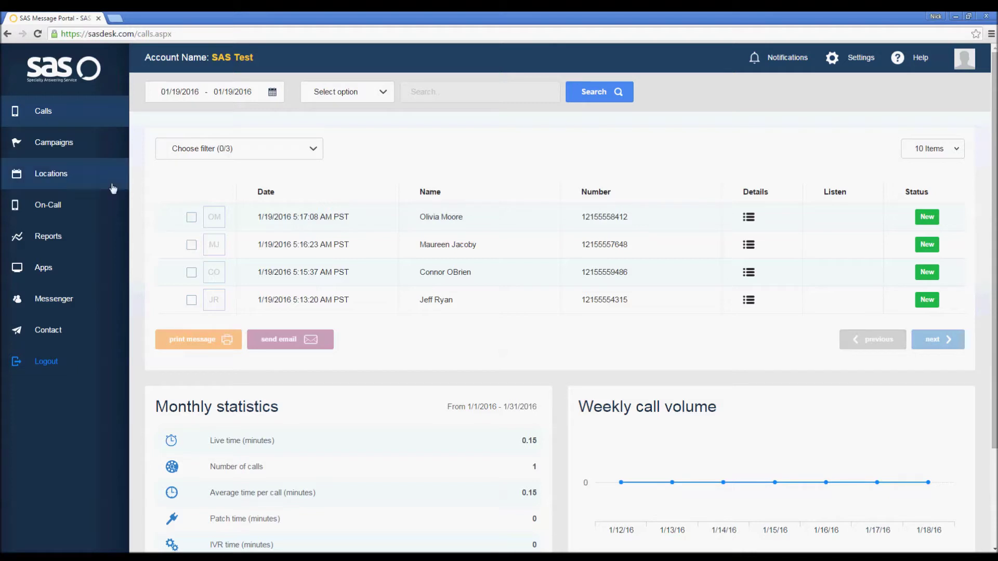
# Go to the Locations list and open Annie's location edit page.
pyautogui.click(75, 179)
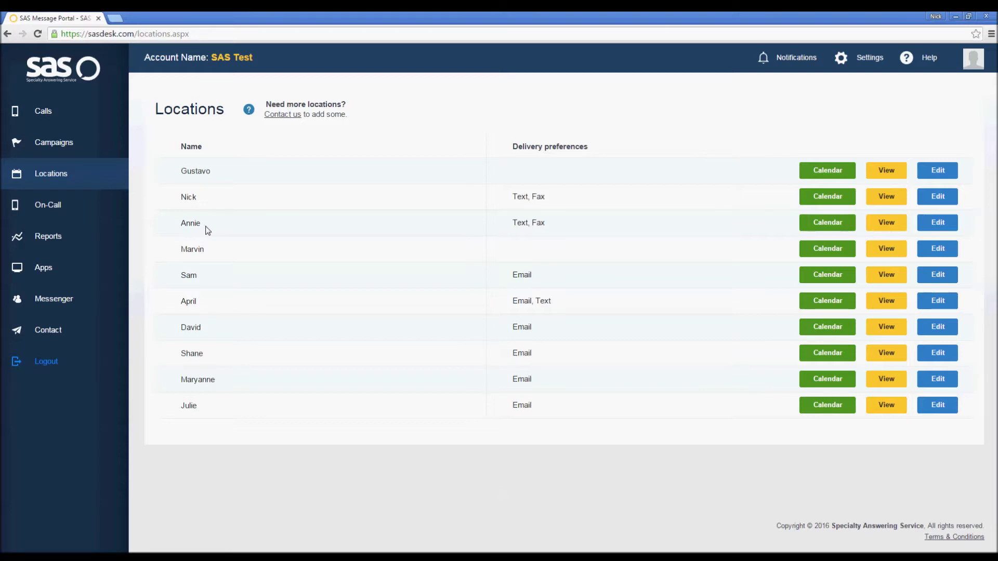
pyautogui.click(923, 229)
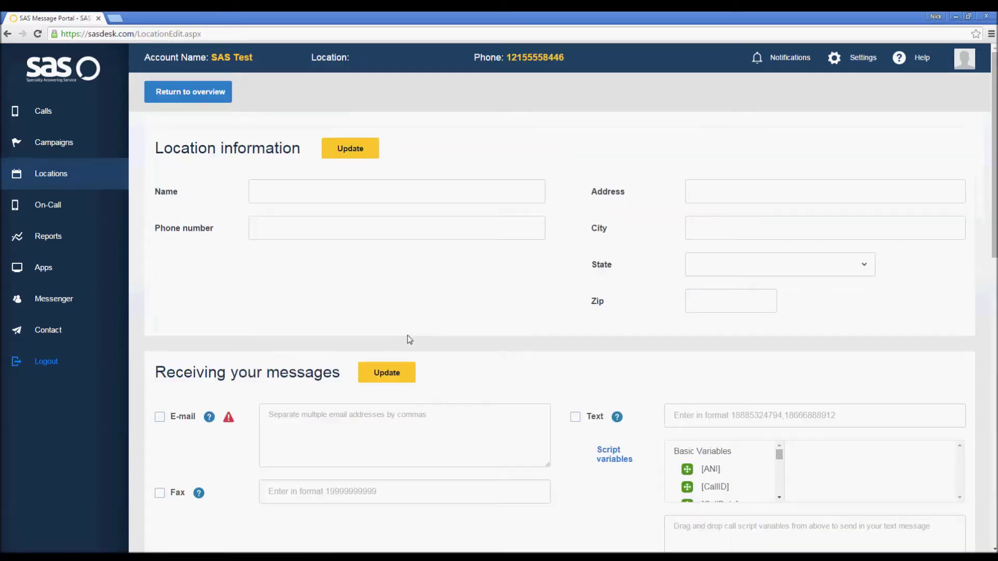
# Scroll Annie's location page down to her business hours and appointment time settings.
pyautogui.scroll(-9, 222, 329)
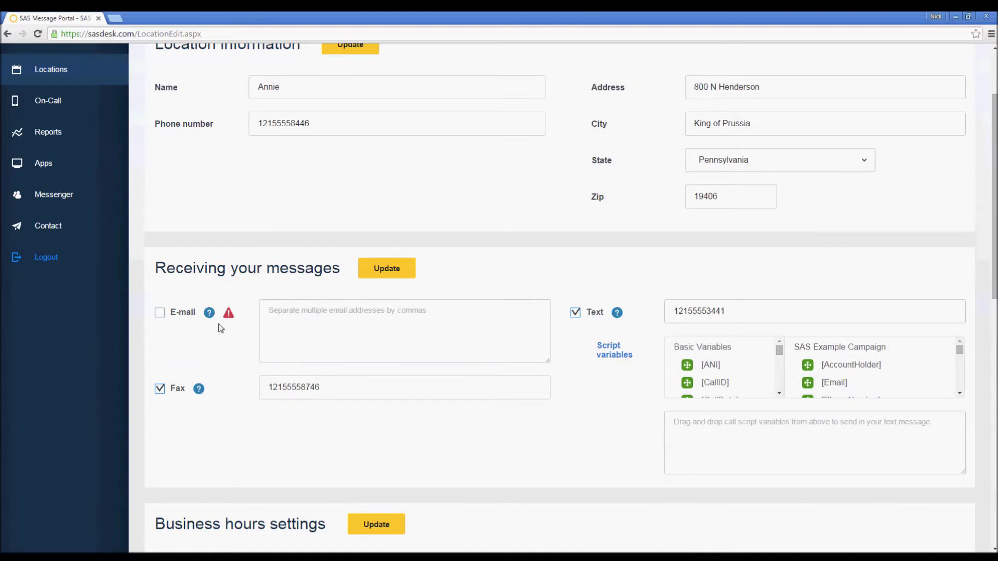
pyautogui.scroll(-1, 199, 325)
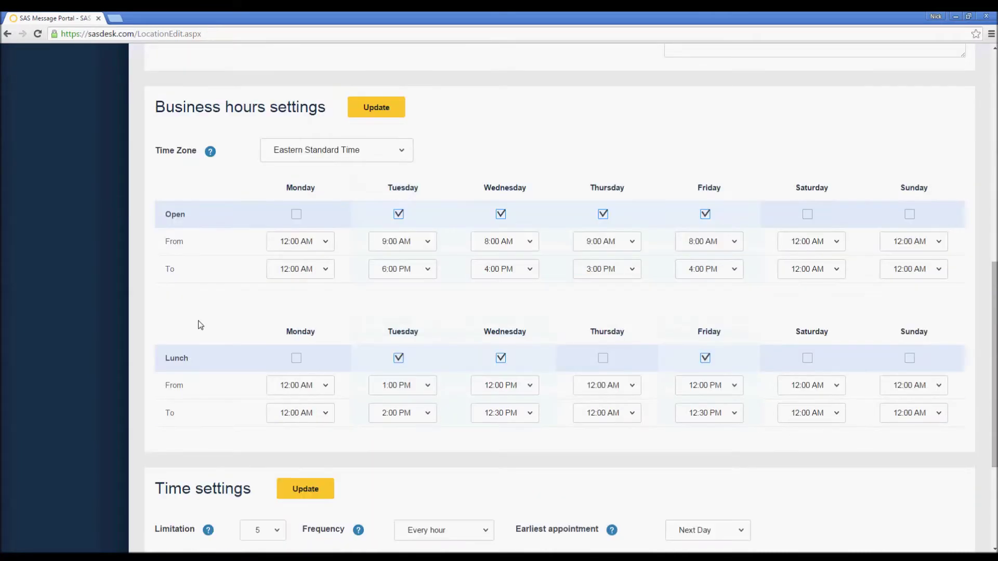
pyautogui.scroll(-1, 151, 322)
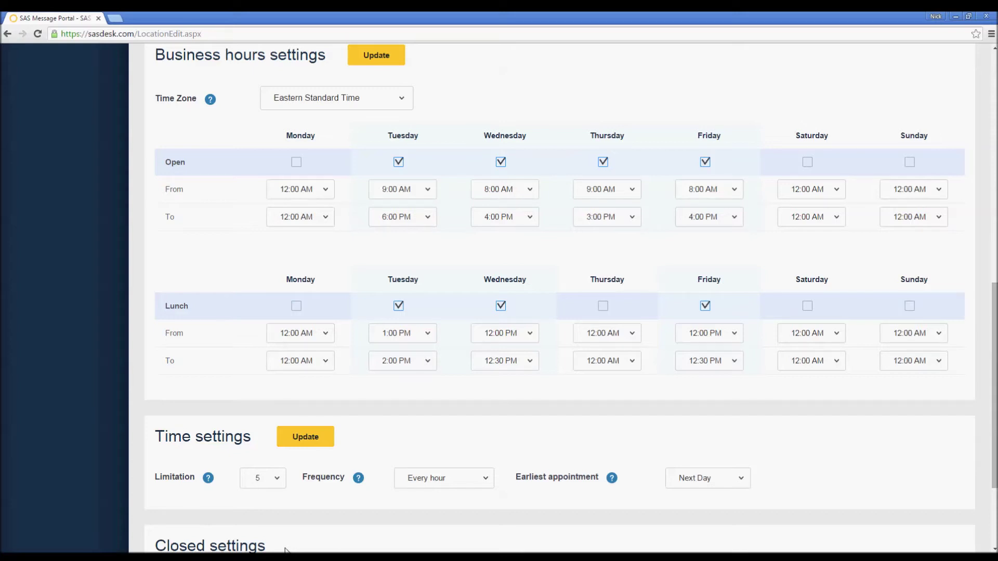
pyautogui.click(277, 478)
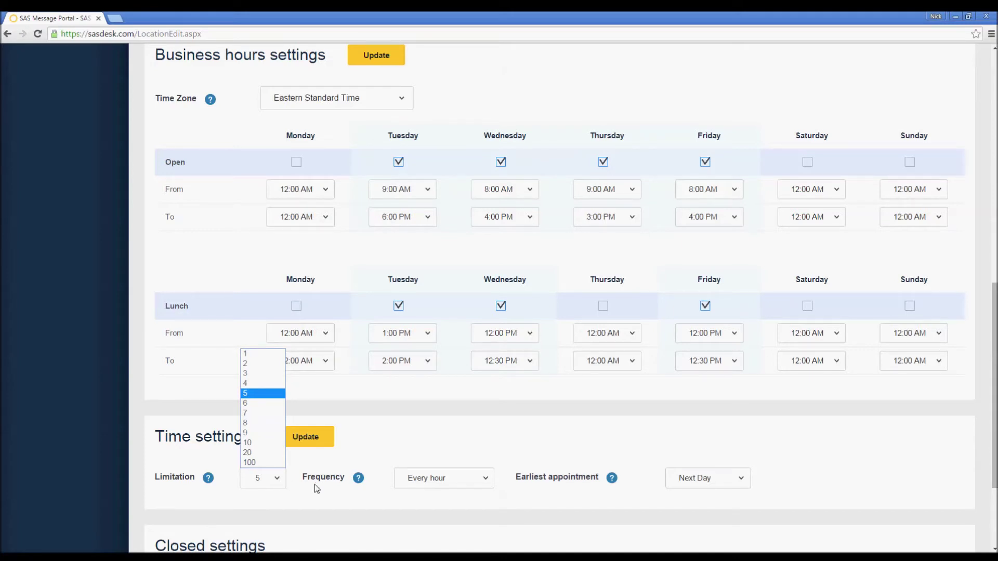
pyautogui.click(456, 500)
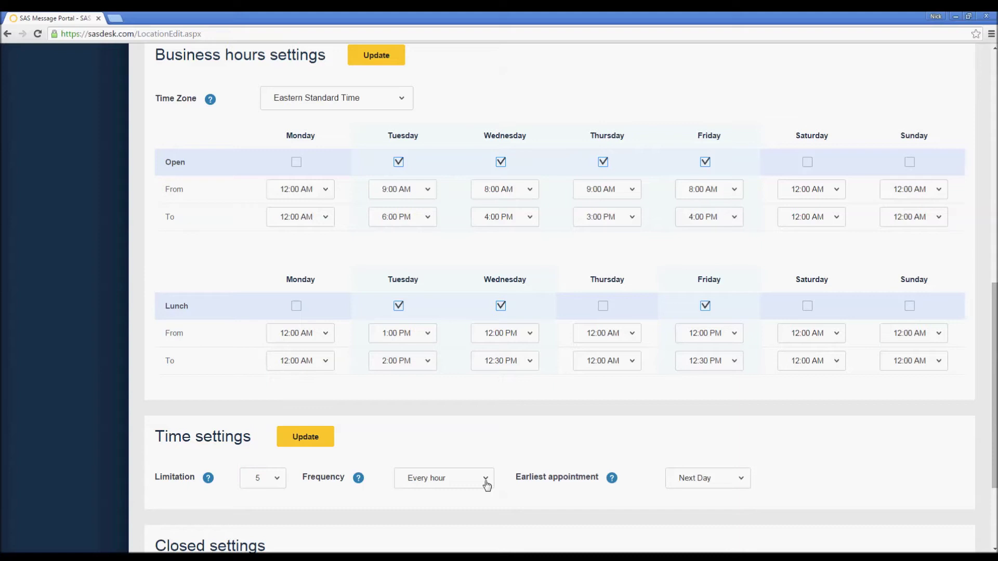
pyautogui.click(486, 483)
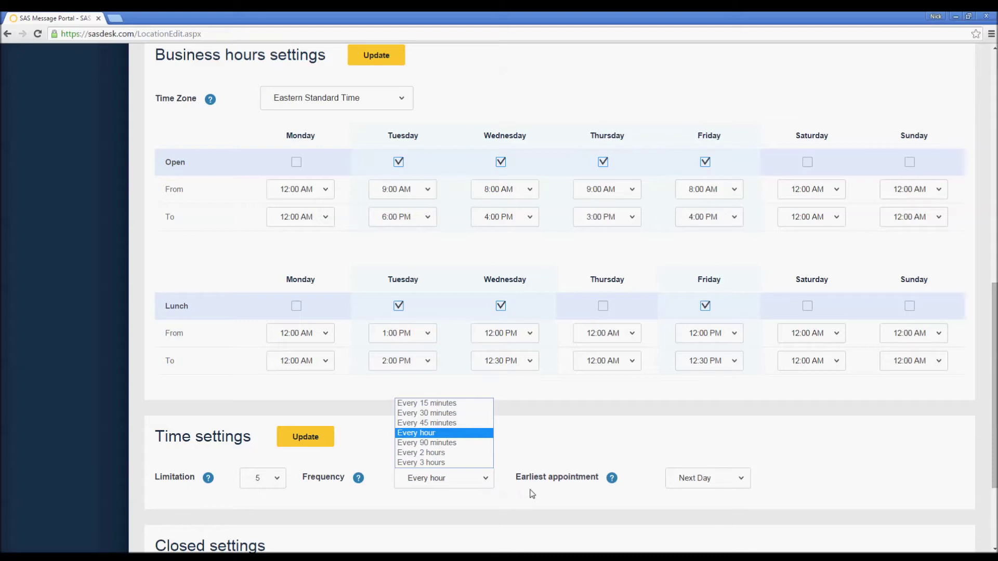
pyautogui.click(554, 498)
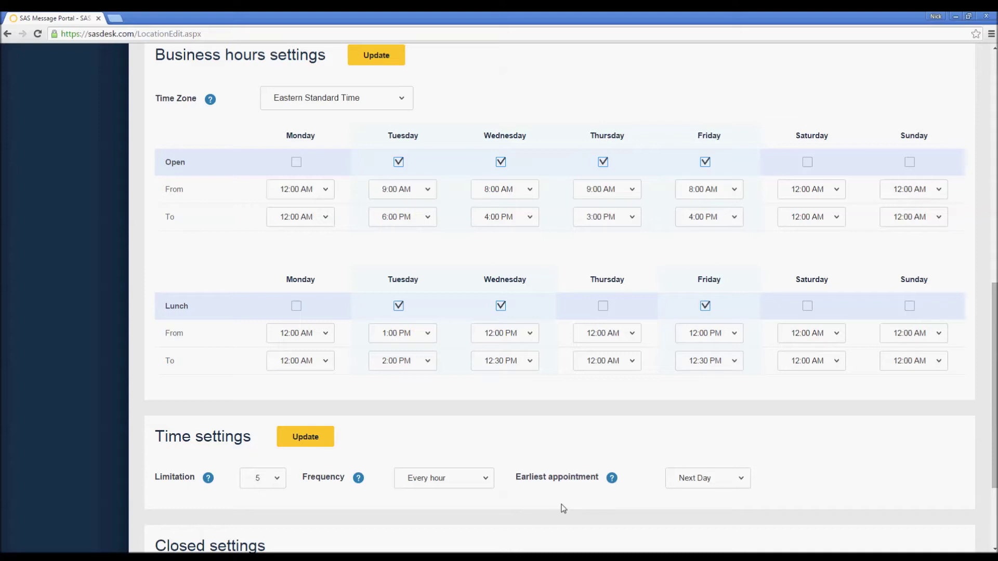
pyautogui.click(741, 477)
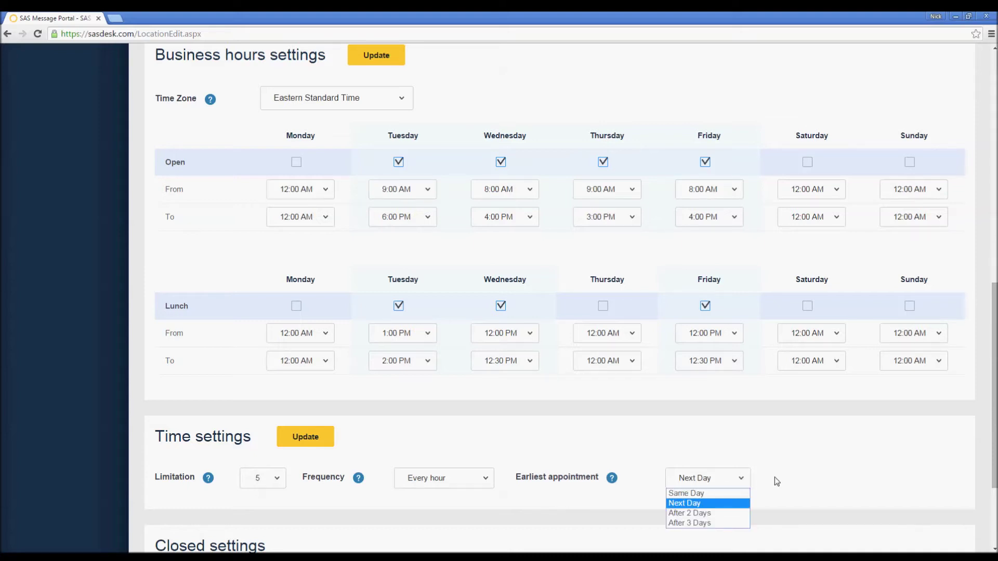
pyautogui.click(835, 511)
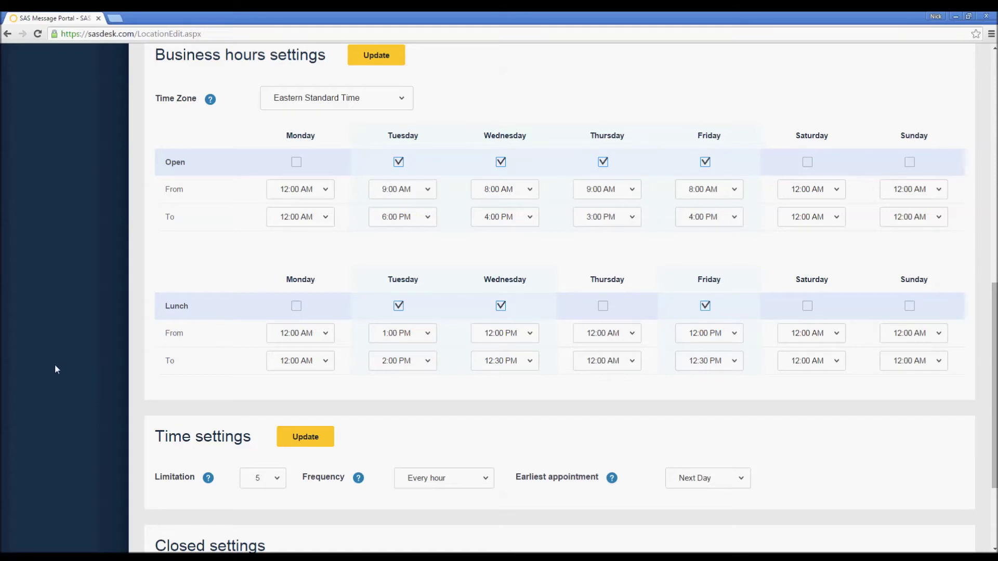
pyautogui.scroll(10, 55, 364)
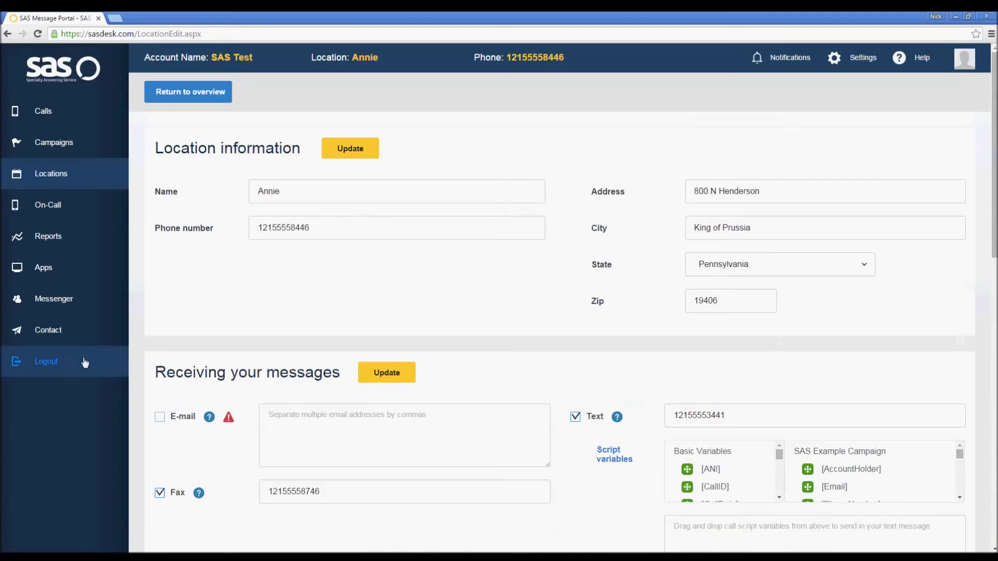
pyautogui.click(60, 176)
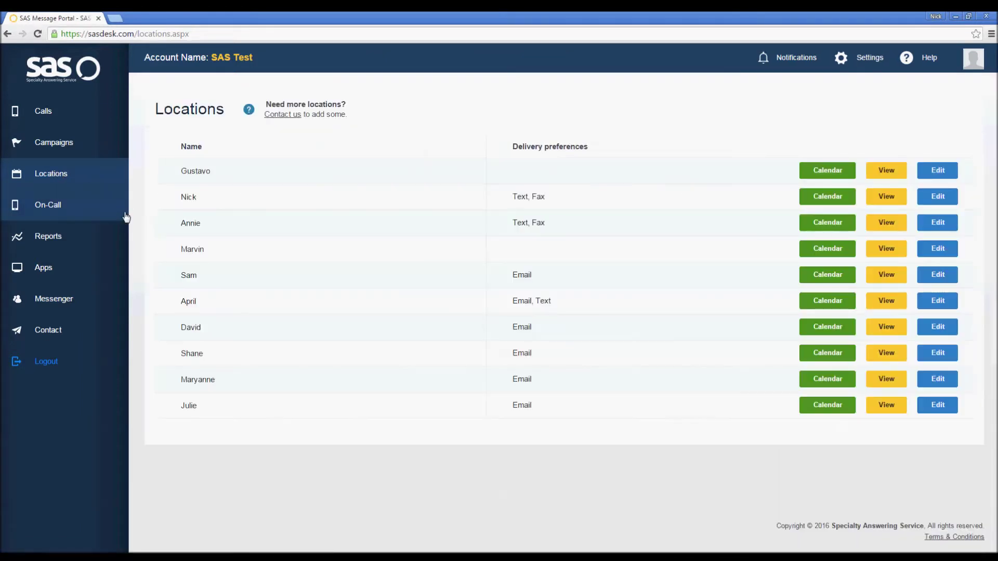
pyautogui.click(805, 235)
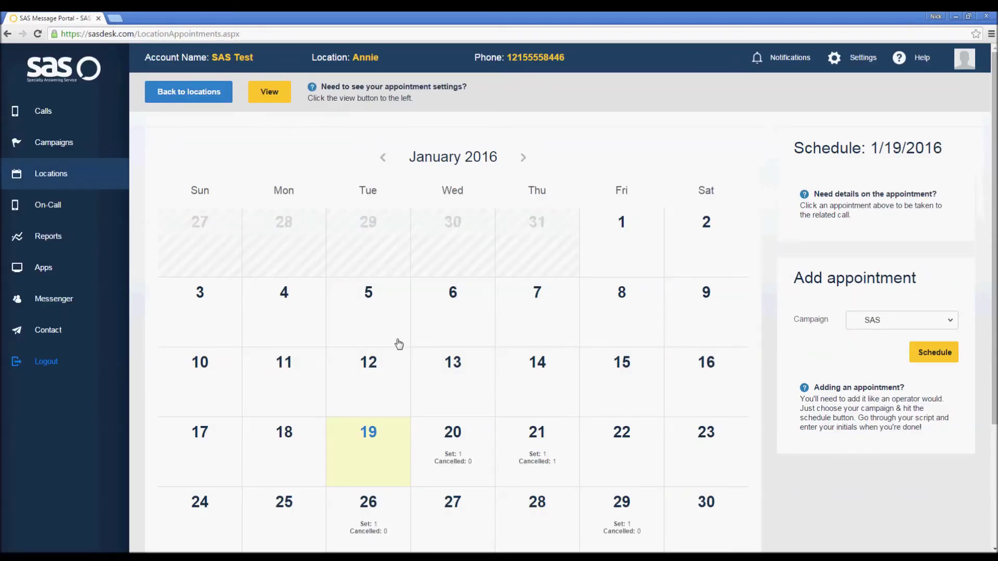
pyautogui.scroll(-2, 399, 344)
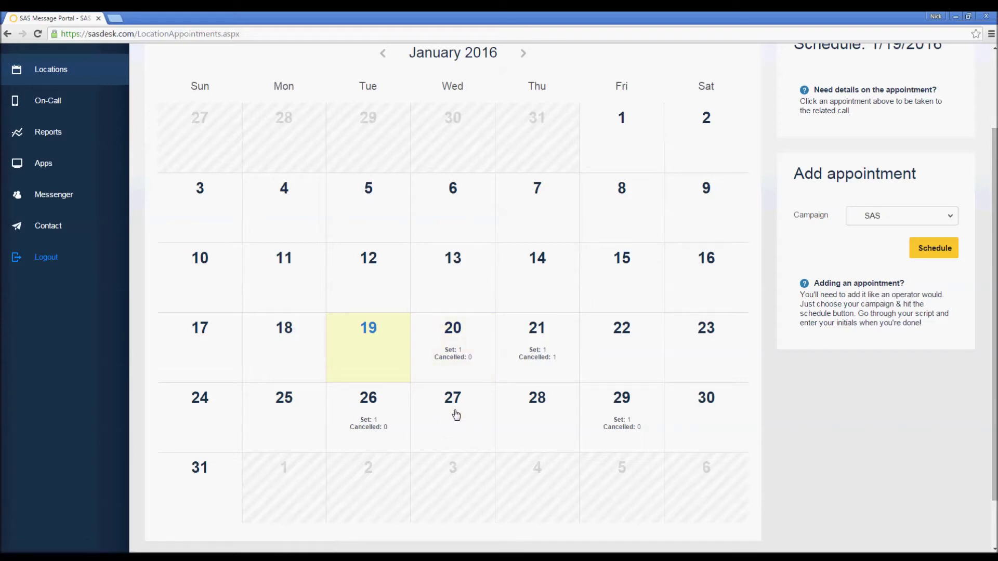
pyautogui.scroll(1, 456, 415)
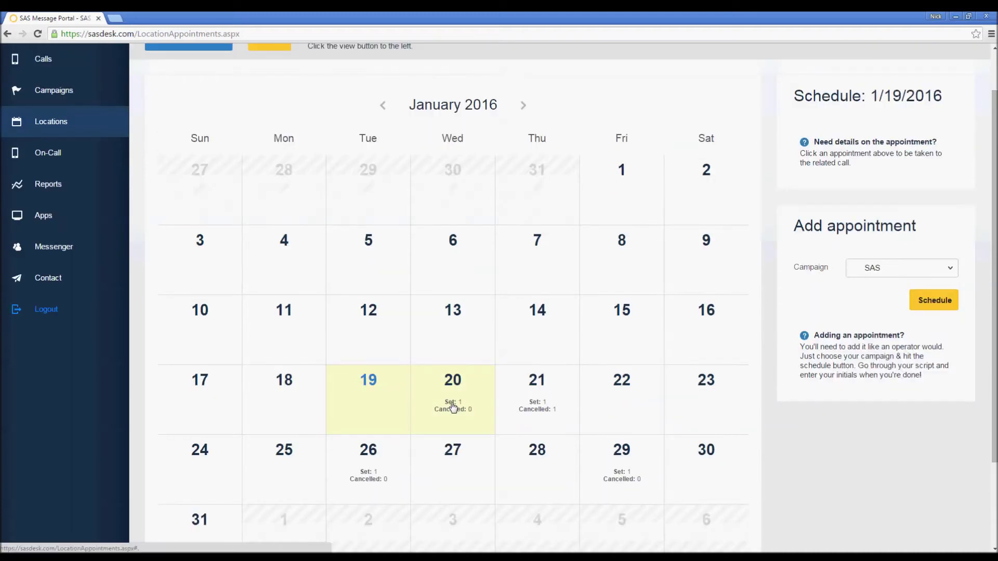
pyautogui.click(453, 407)
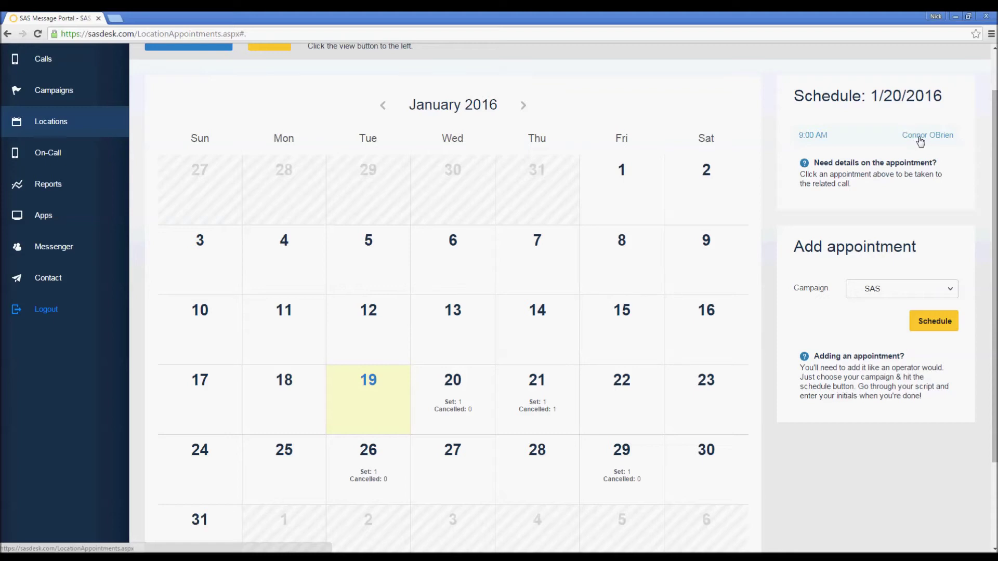
pyautogui.click(919, 137)
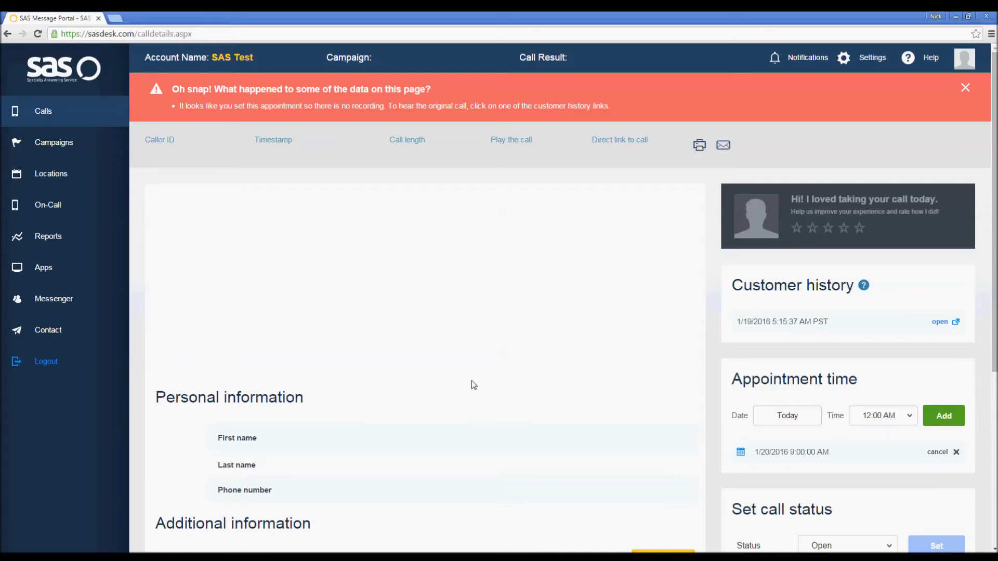
pyautogui.scroll(-4, 472, 381)
pyautogui.scroll(4, 472, 380)
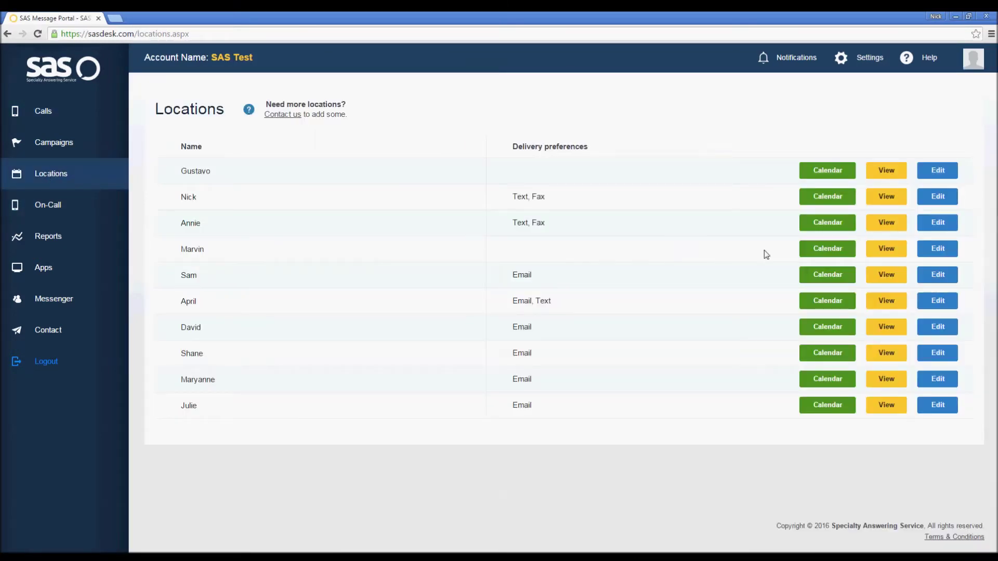
pyautogui.click(820, 230)
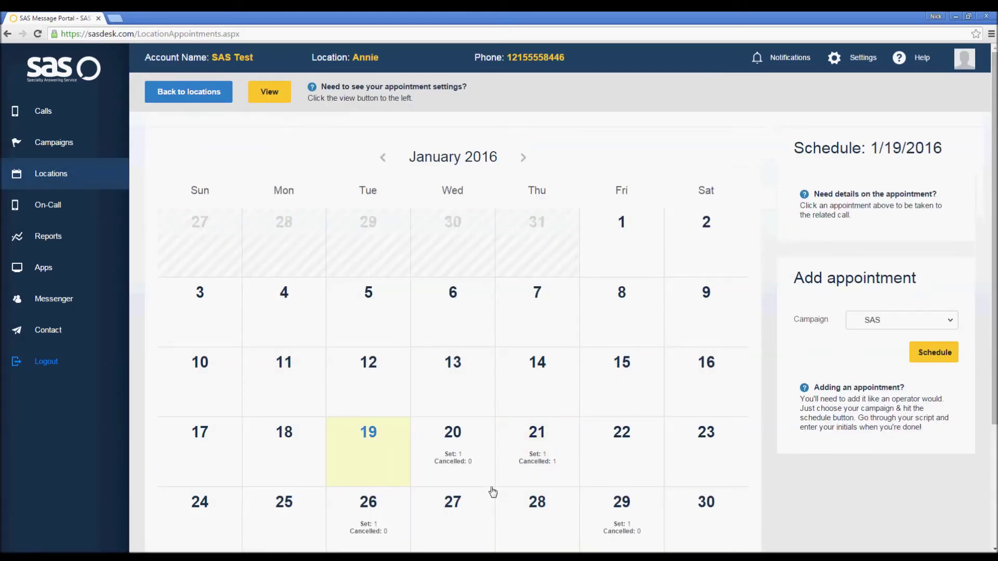
pyautogui.click(450, 458)
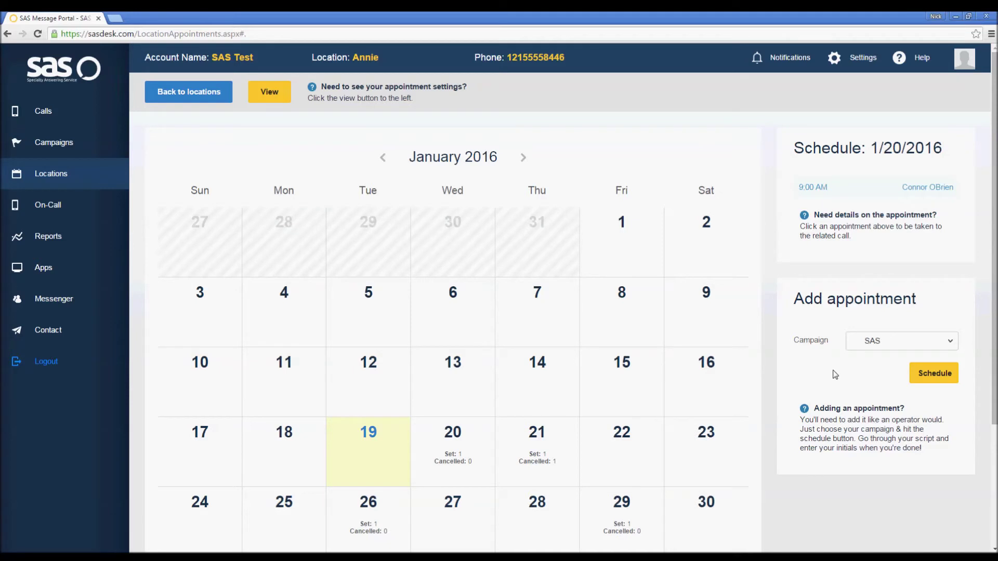
pyautogui.click(953, 343)
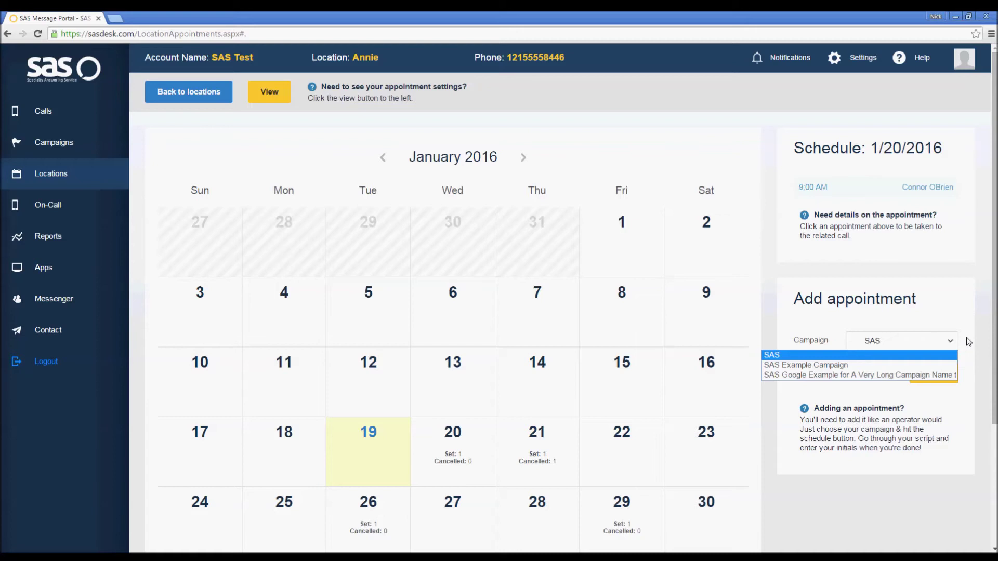
pyautogui.click(969, 341)
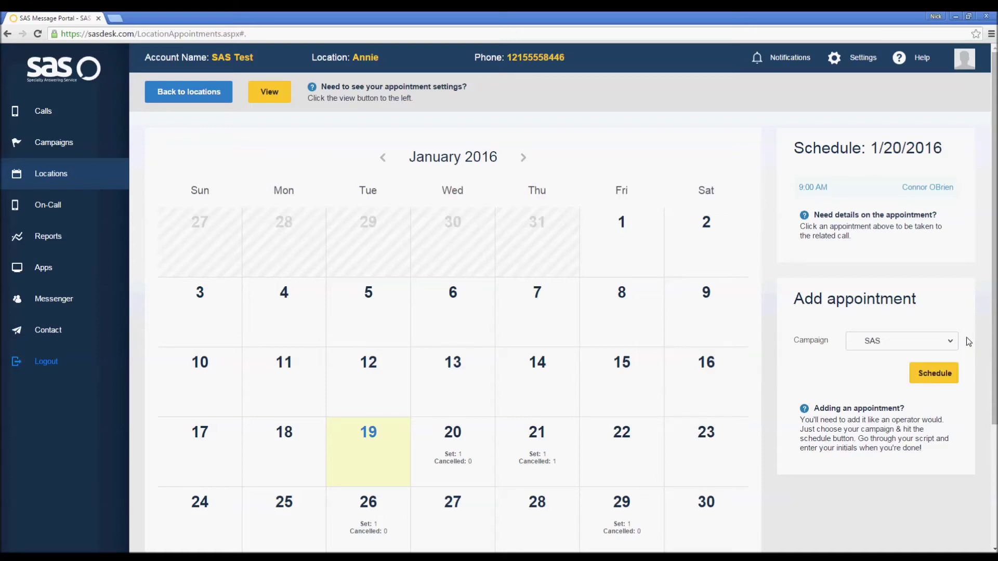
pyautogui.click(934, 373)
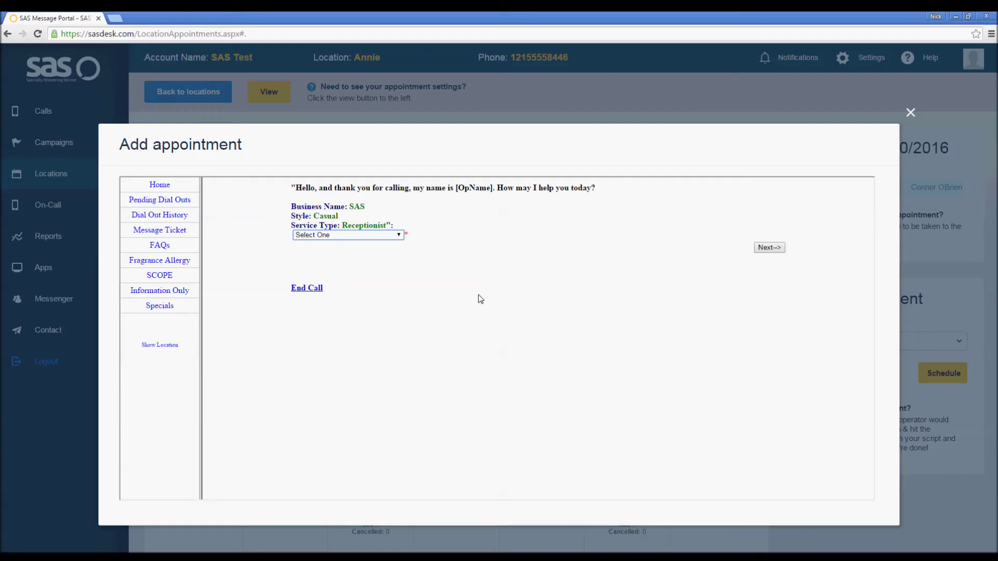
# Set the new call's service type to 'Calling For An Appointment' and continue.
pyautogui.click(400, 236)
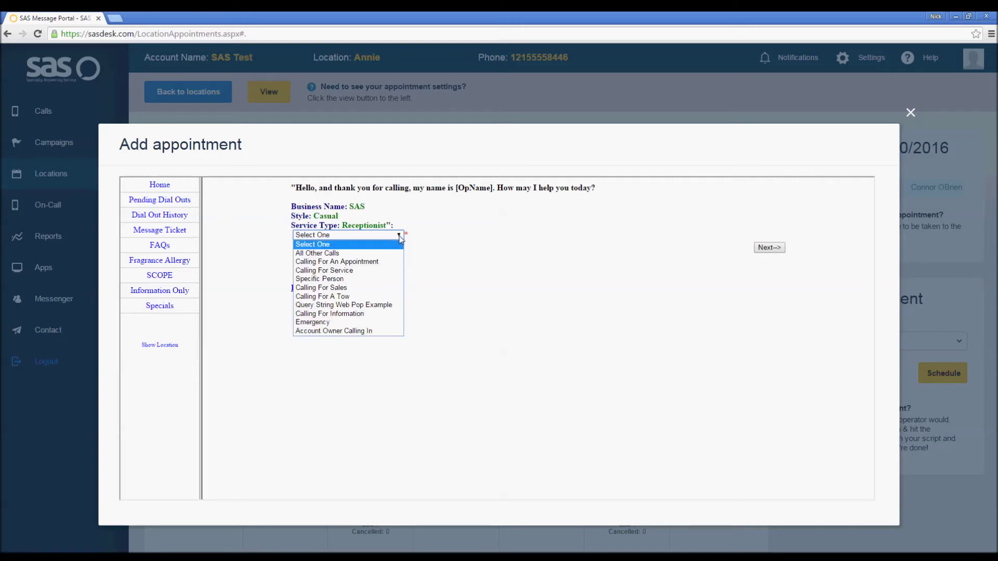
pyautogui.click(378, 262)
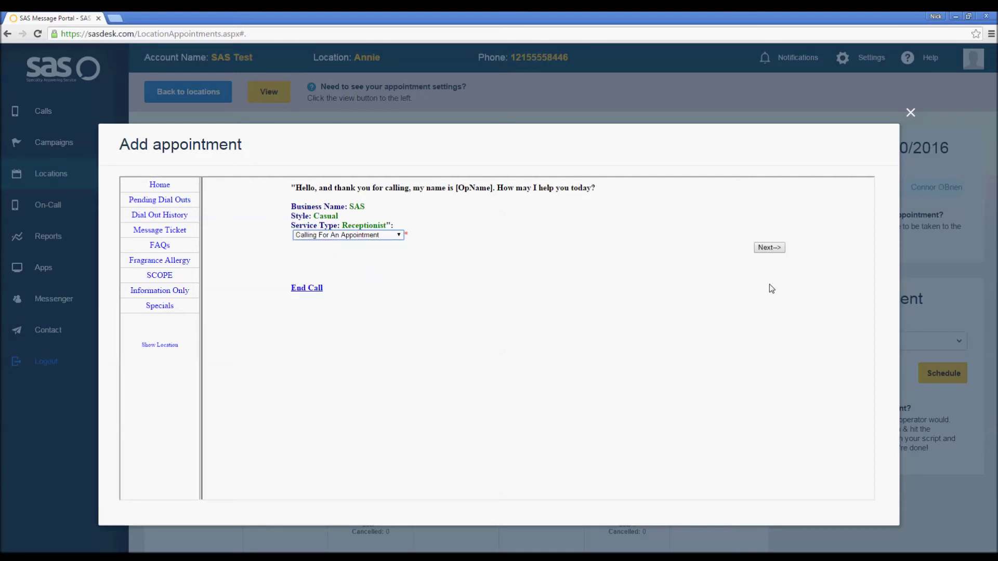
pyautogui.click(764, 249)
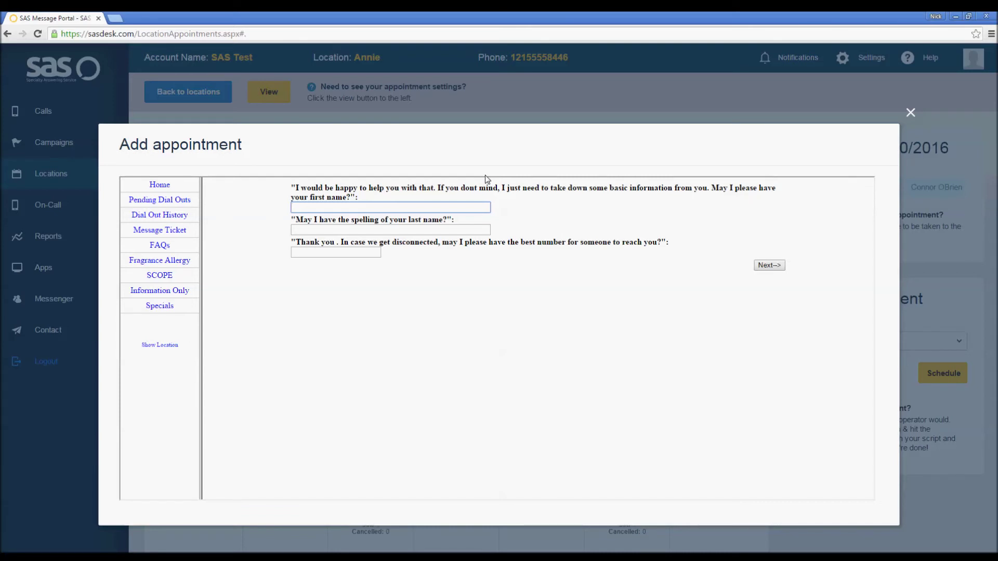
# Enter the caller's first name, last name and callback number, then pick January 28.
pyautogui.press('Tab')
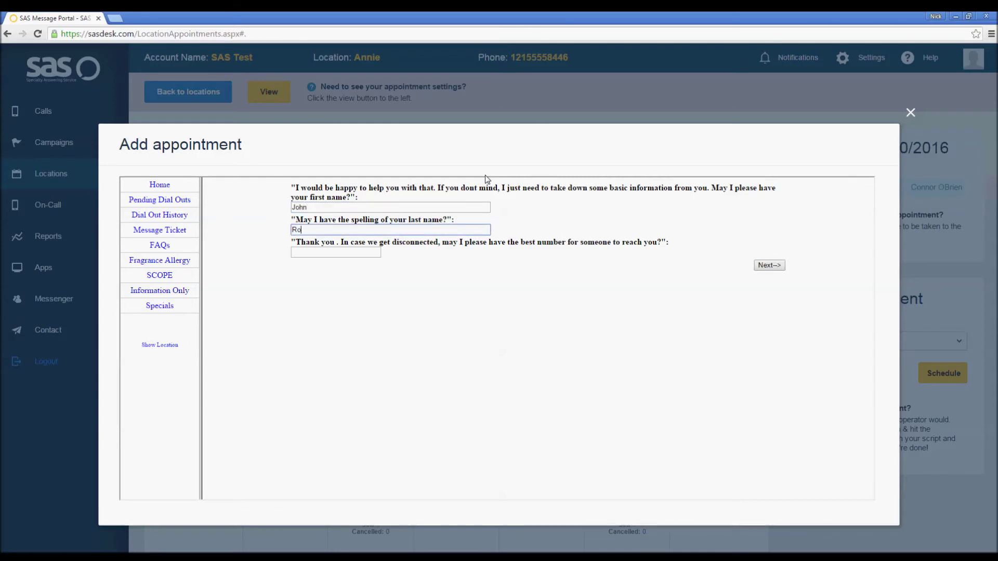
pyautogui.press('Tab')
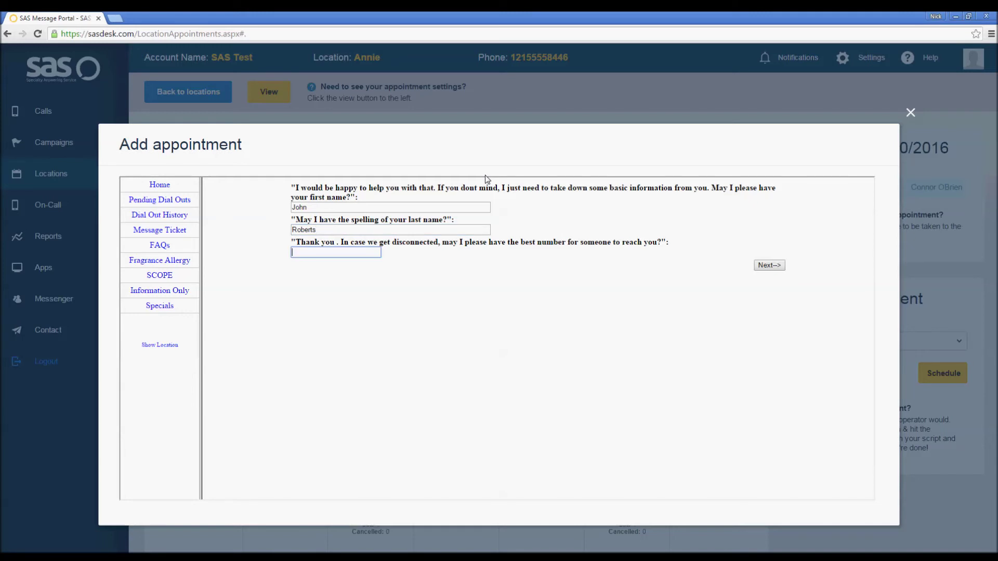
pyautogui.write('12155557996')
pyautogui.click(767, 268)
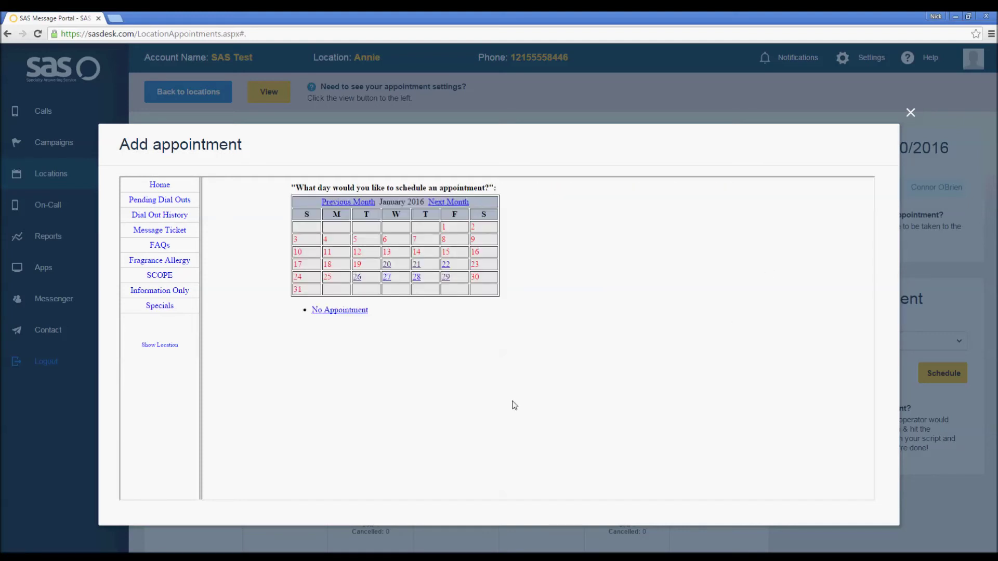
pyautogui.click(416, 277)
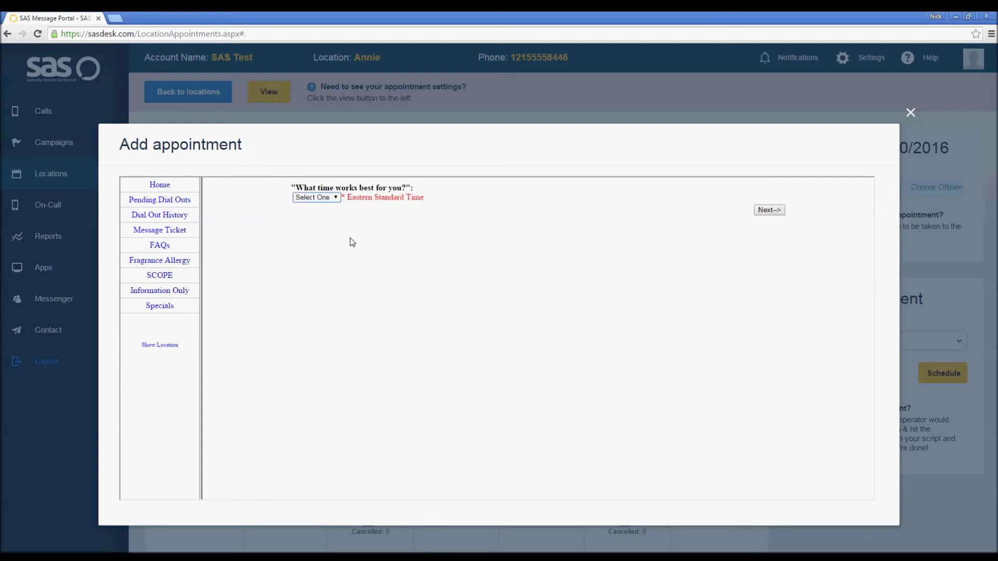
# Choose 11:00 AM as the 1/28/2016 appointment time and continue to confirmation.
pyautogui.click(335, 198)
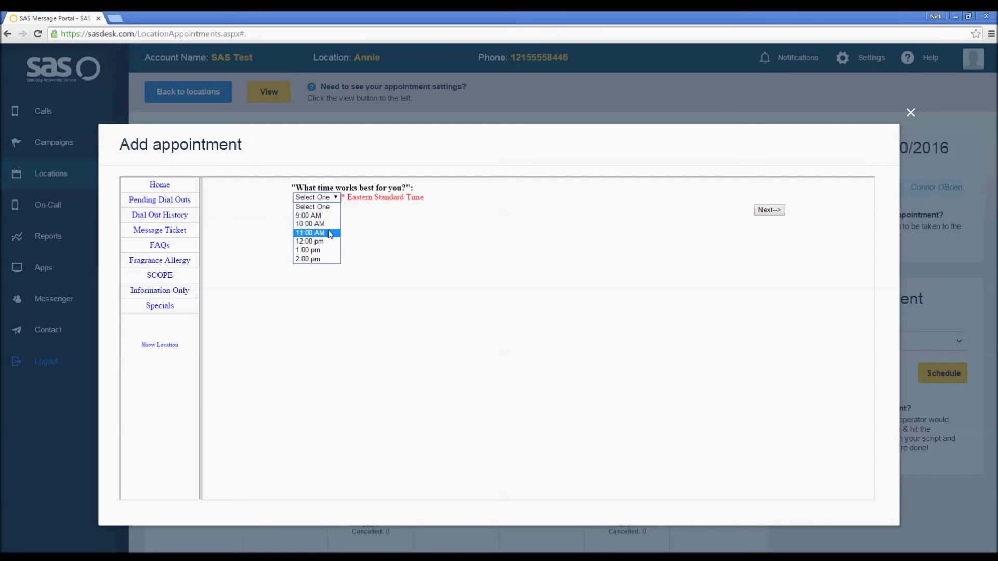
pyautogui.click(329, 233)
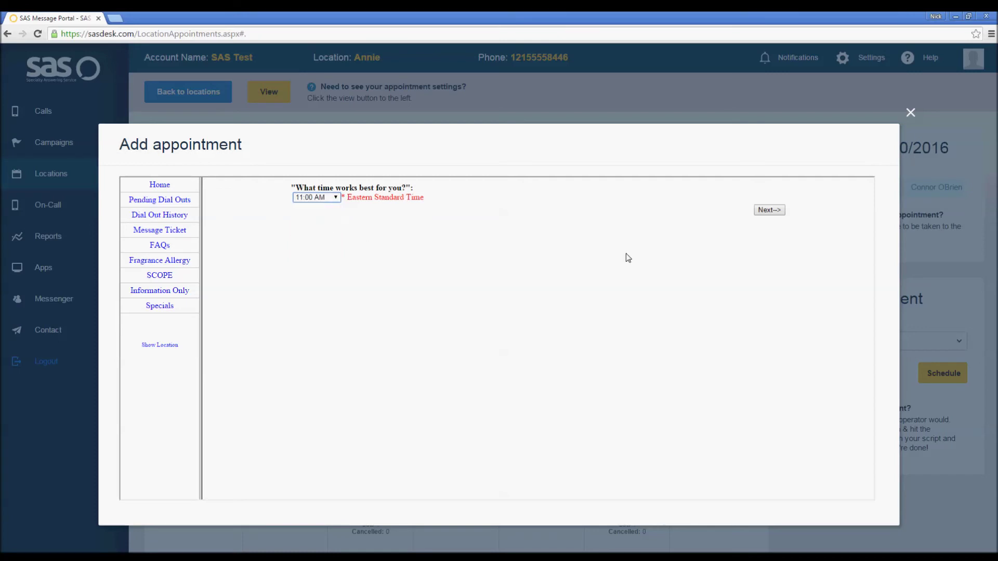
pyautogui.click(769, 211)
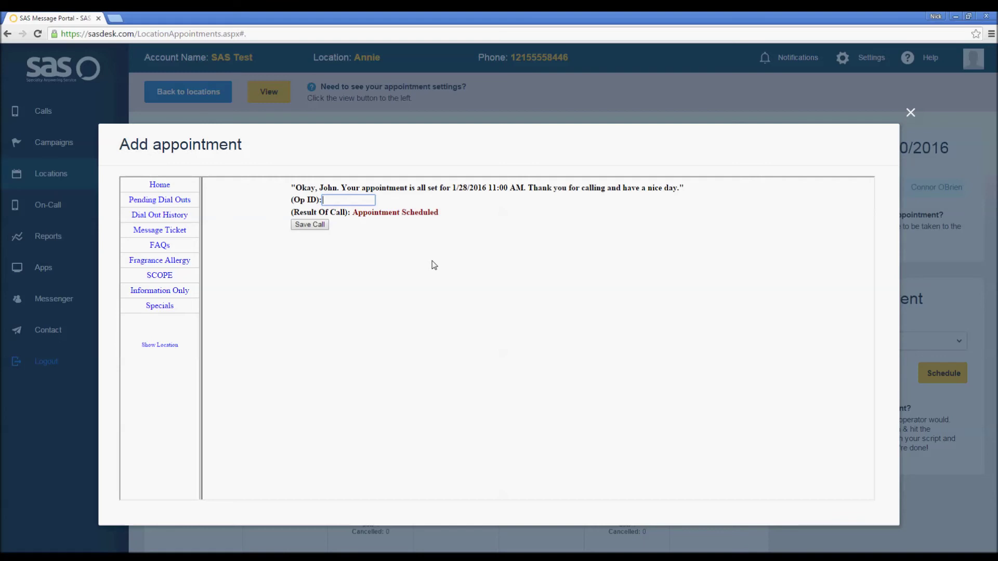
# Enter the operator's initials in Op ID, save the call, and close the appointment window.
pyautogui.write('MSD')
pyautogui.click(312, 225)
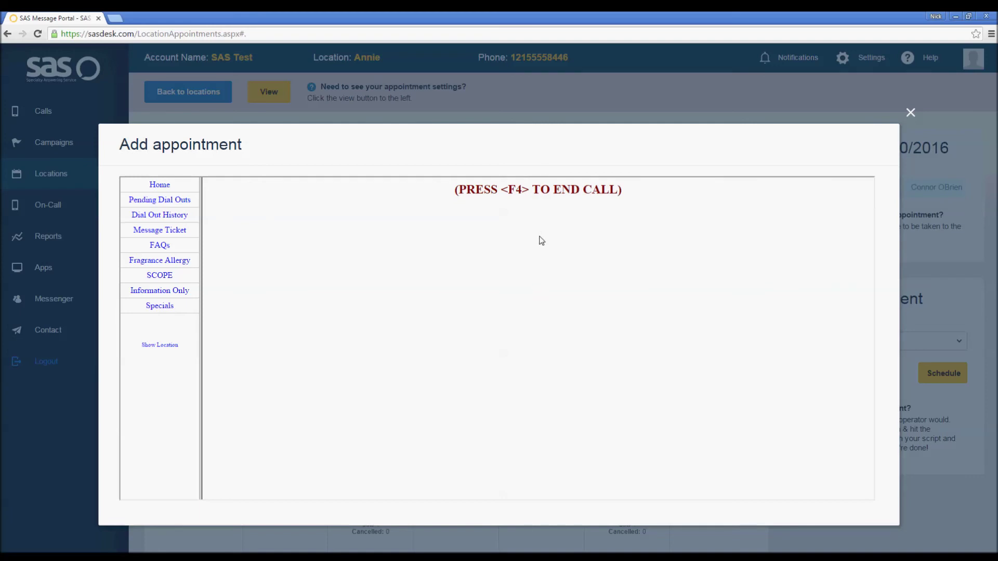
pyautogui.click(909, 117)
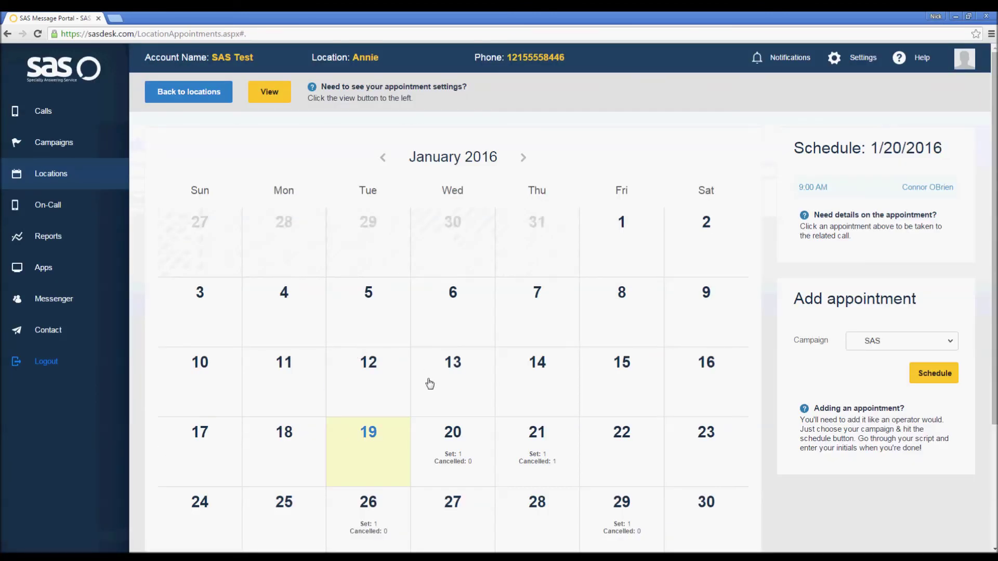
# Reload the calendar, show the 1/28/2016 schedule, and open the 11:00 AM appointment's call details.
pyautogui.scroll(-1, 430, 383)
pyautogui.click(370, 36)
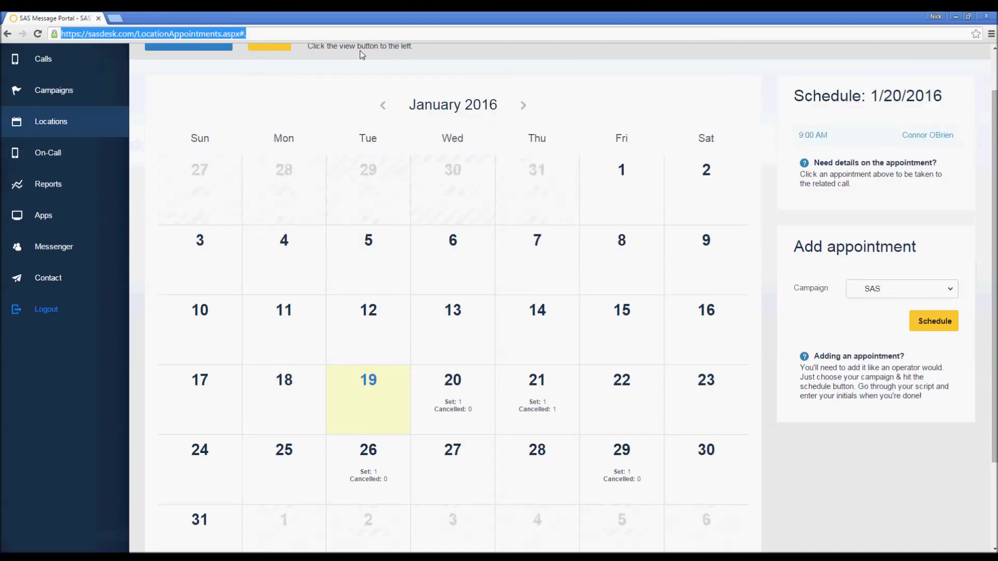
pyautogui.press('Return')
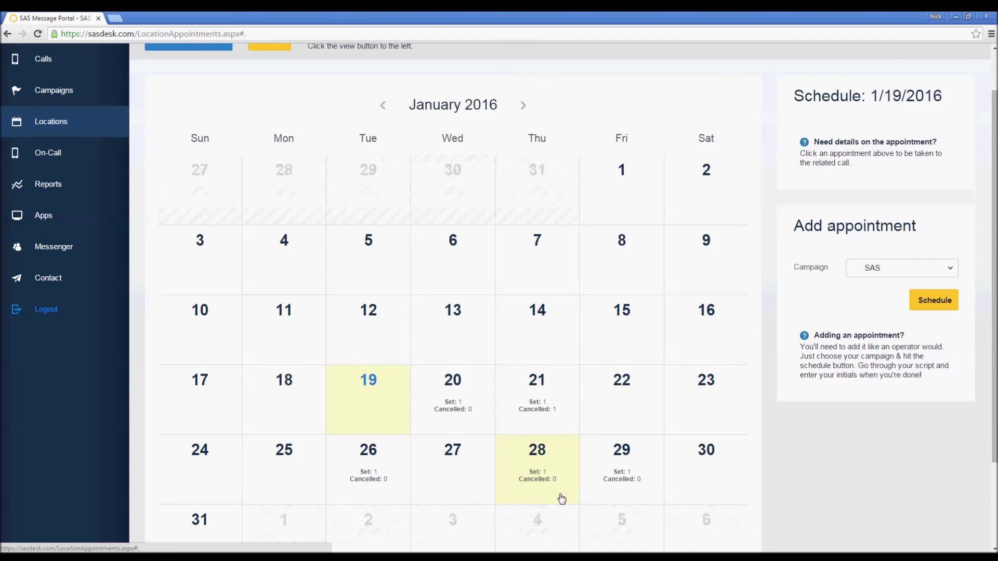
pyautogui.click(541, 479)
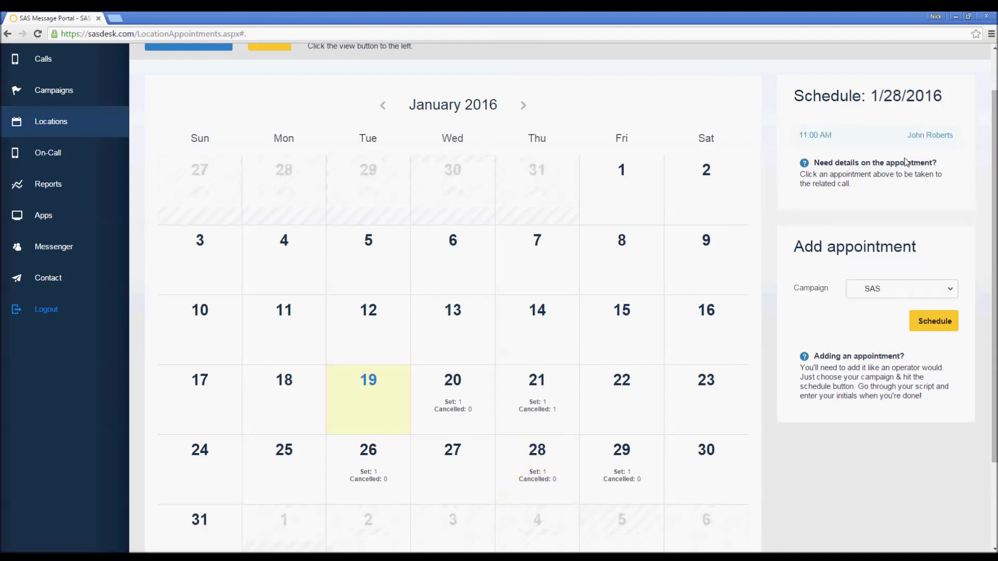
pyautogui.scroll(1, 853, 187)
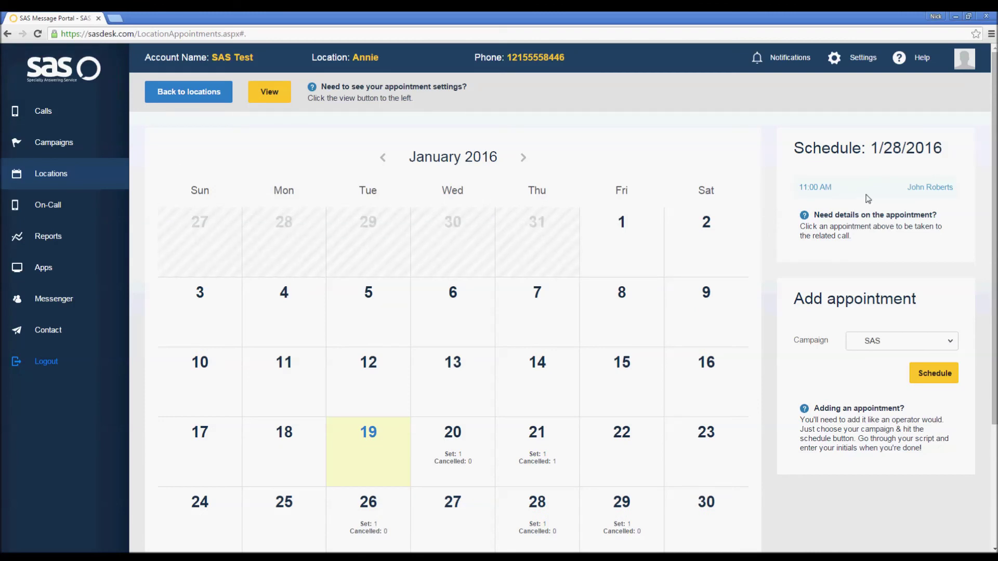
pyautogui.click(924, 188)
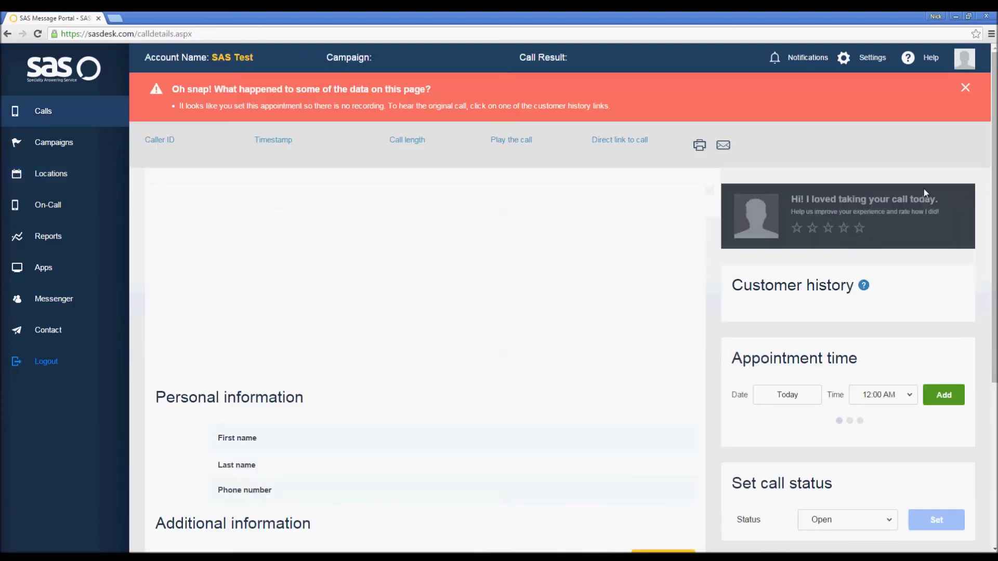